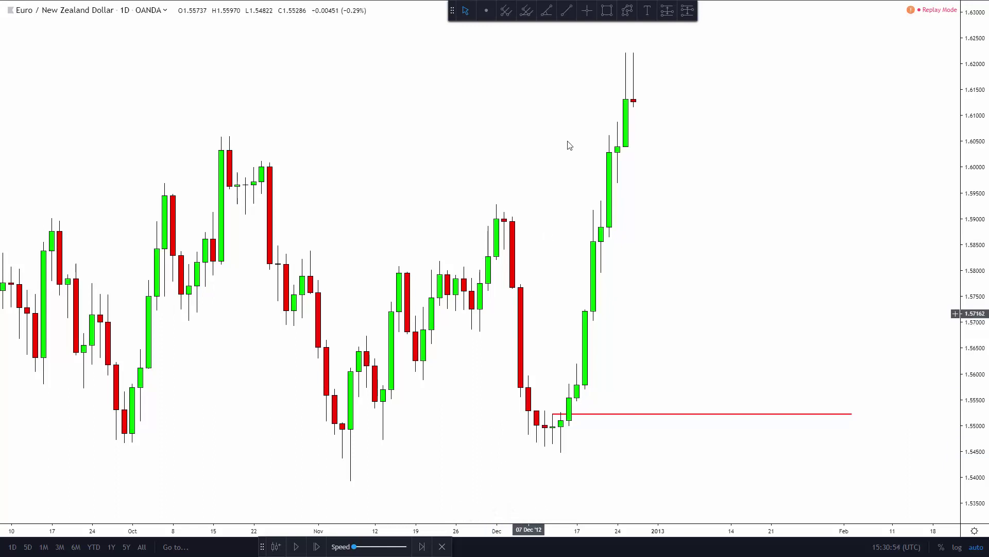
Draw a trendline from the 07 Nov low to 28 Jan, just above the red level.
left_click(567, 11)
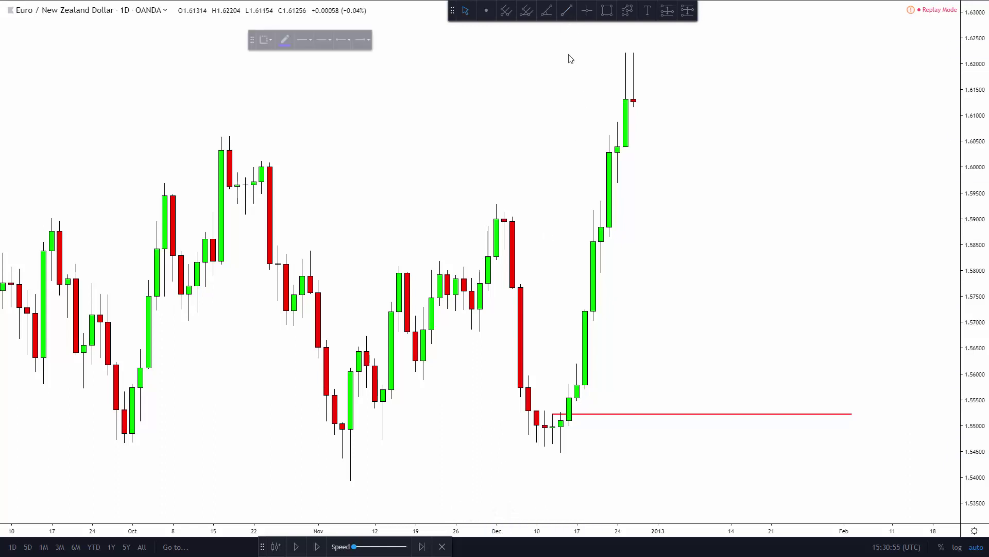
left_click(352, 482)
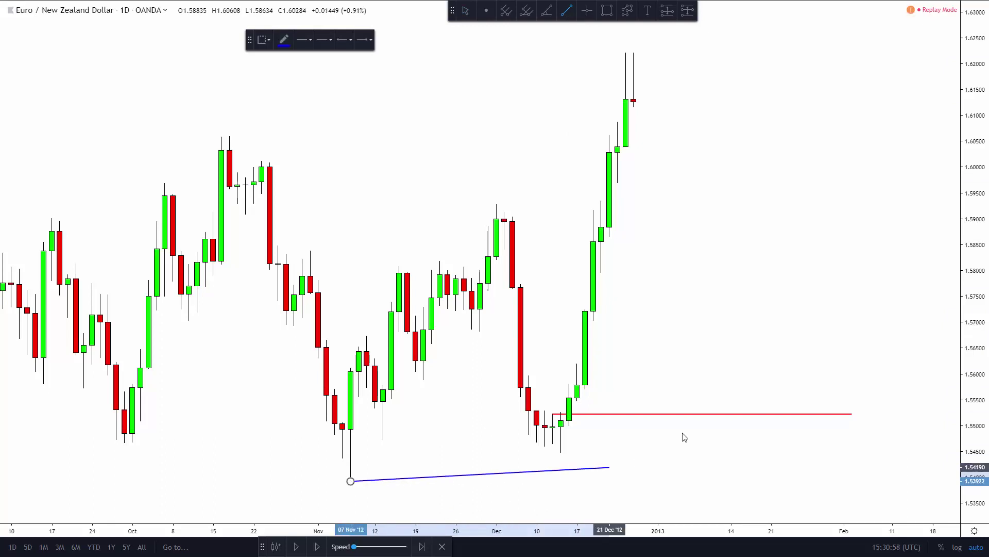
left_click(810, 397)
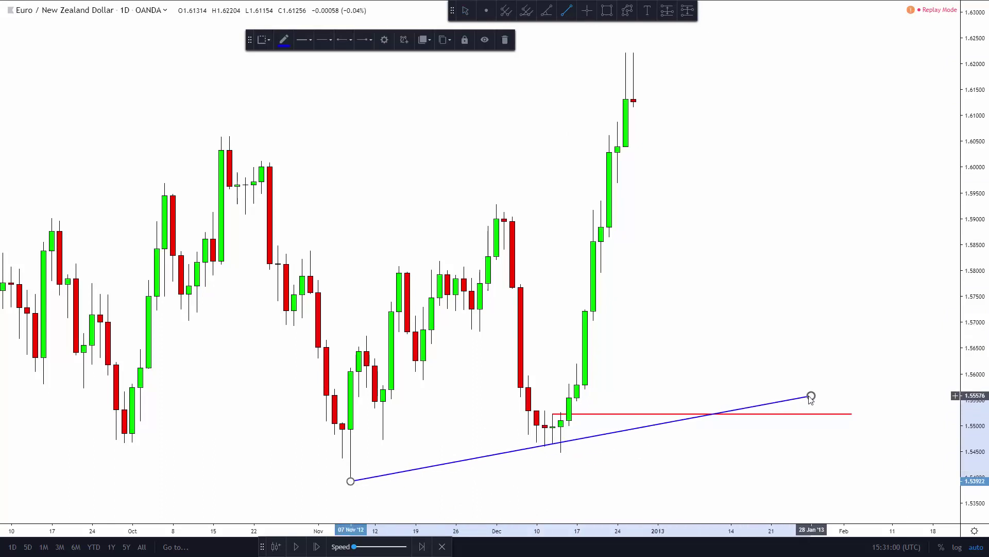
left_click(546, 452)
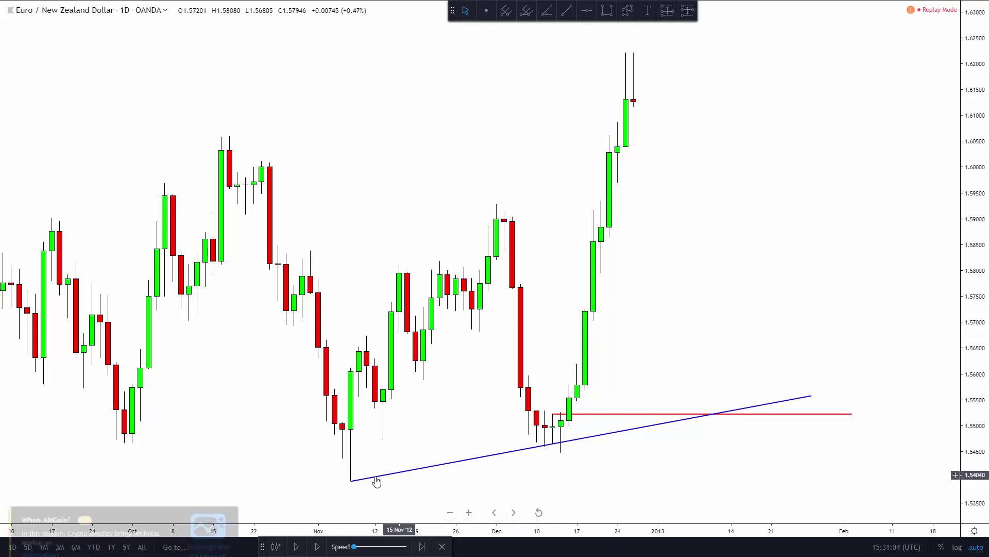
left_click(230, 469)
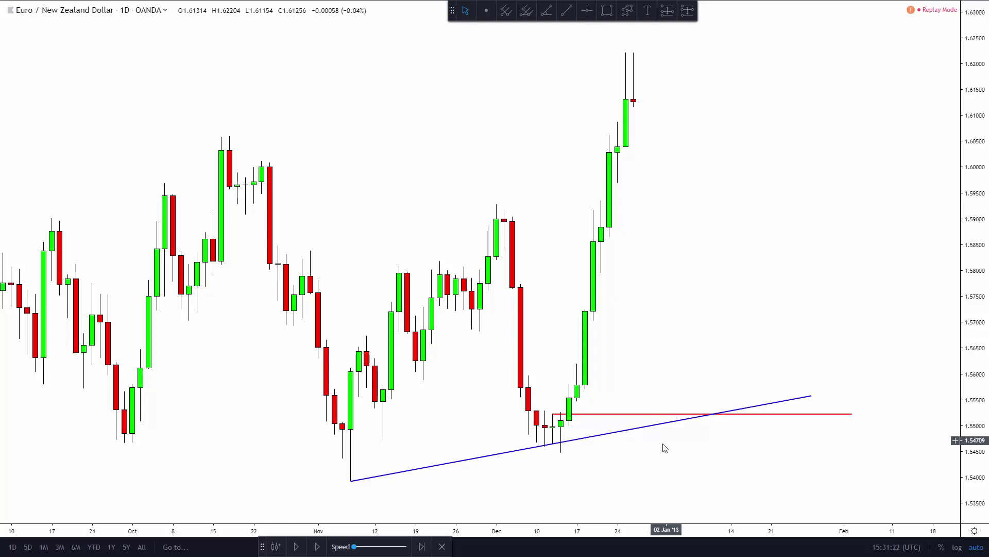
Draw a pitchfork through the mid-October high, 07 Nov low and early-December high.
left_click(506, 10)
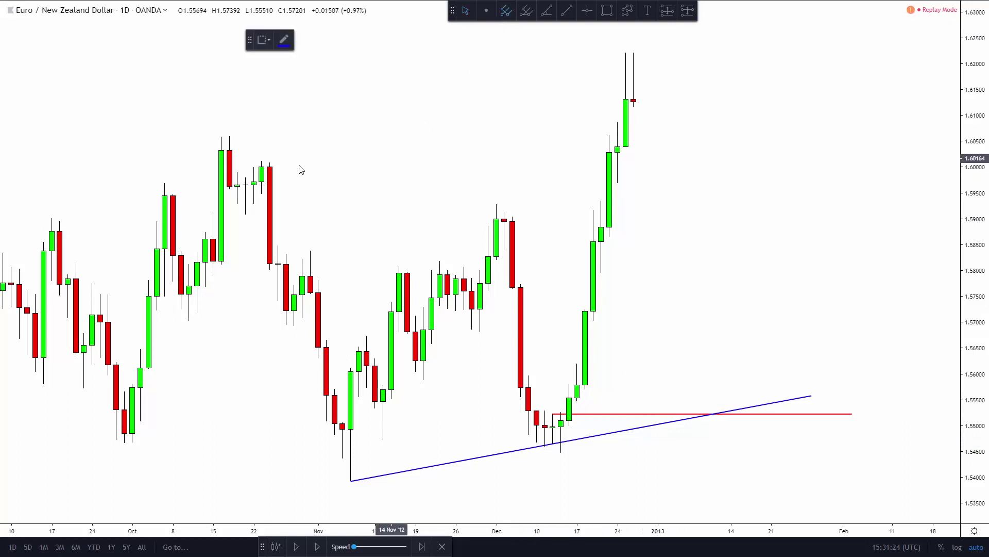
left_click(221, 137)
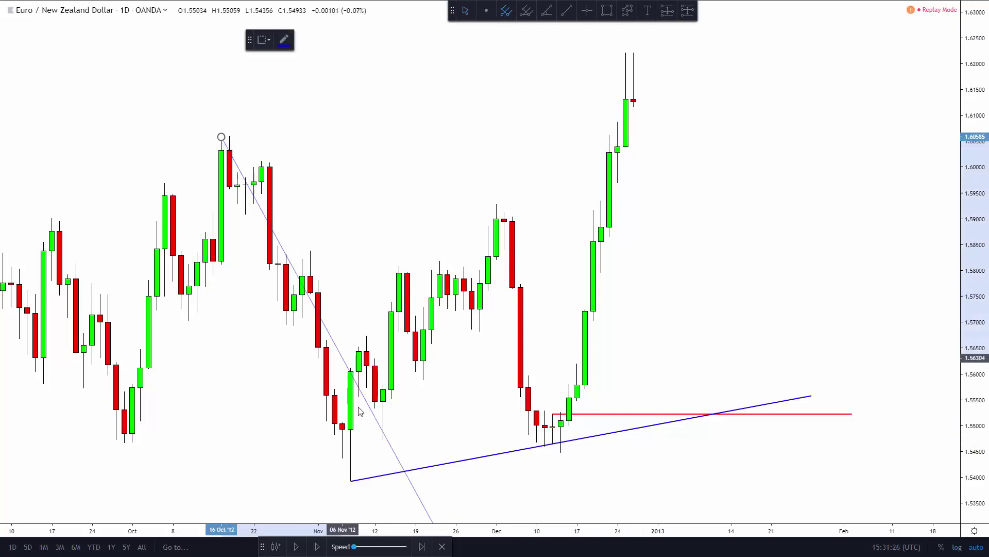
left_click(350, 481)
left_click(501, 210)
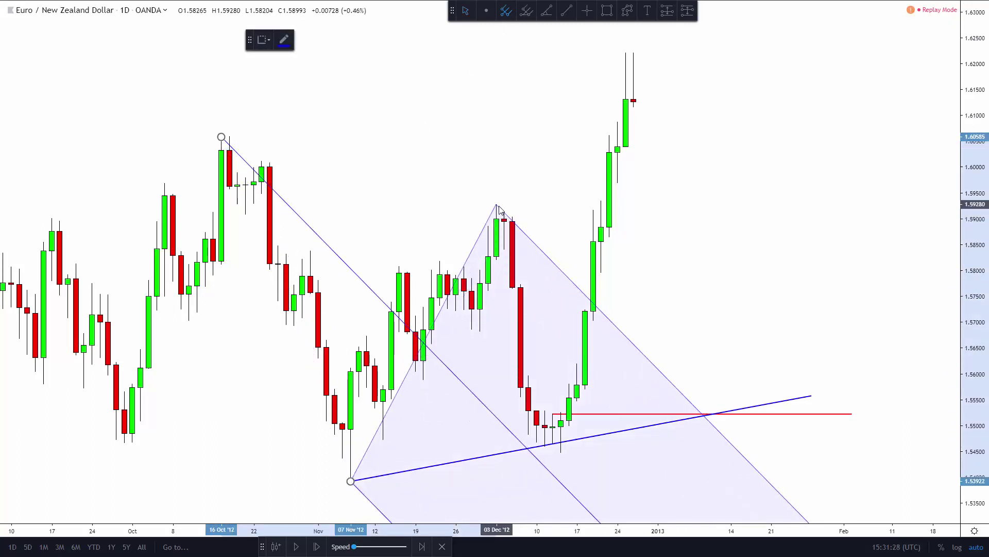
left_click(456, 264)
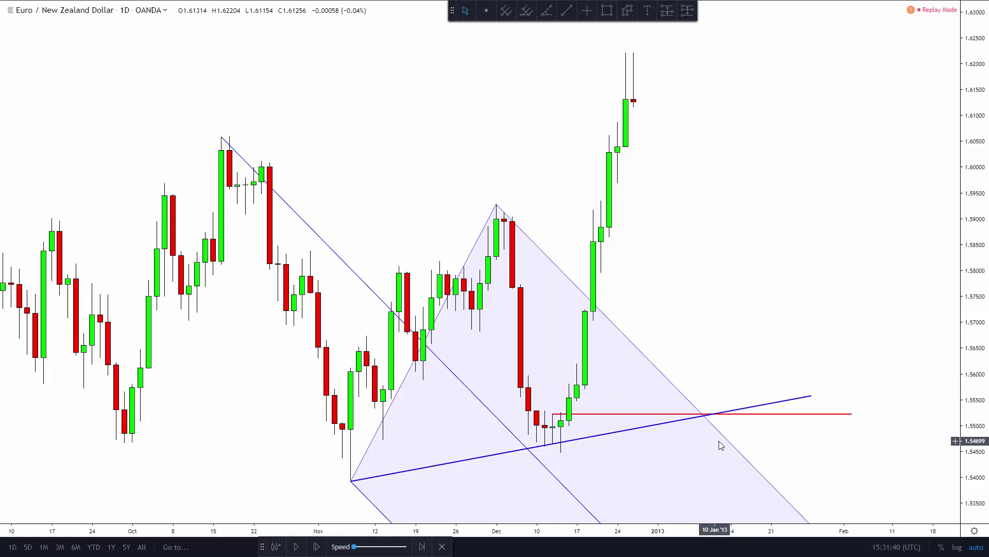
Draw a red pitchfork from the September low, 16 Oct high and 07 Nov low, stretched to the line crossing.
left_click(506, 11)
left_click(284, 39)
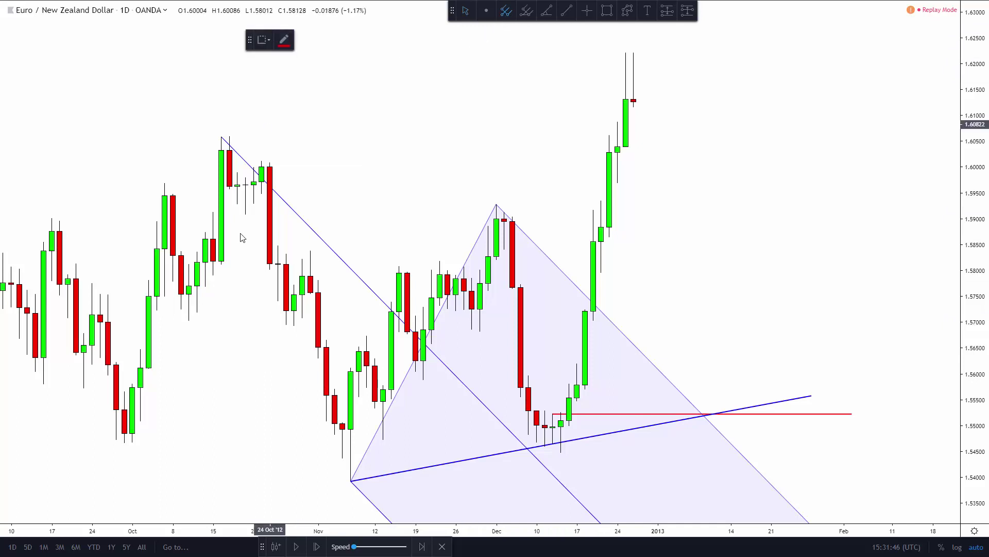
left_click(124, 443)
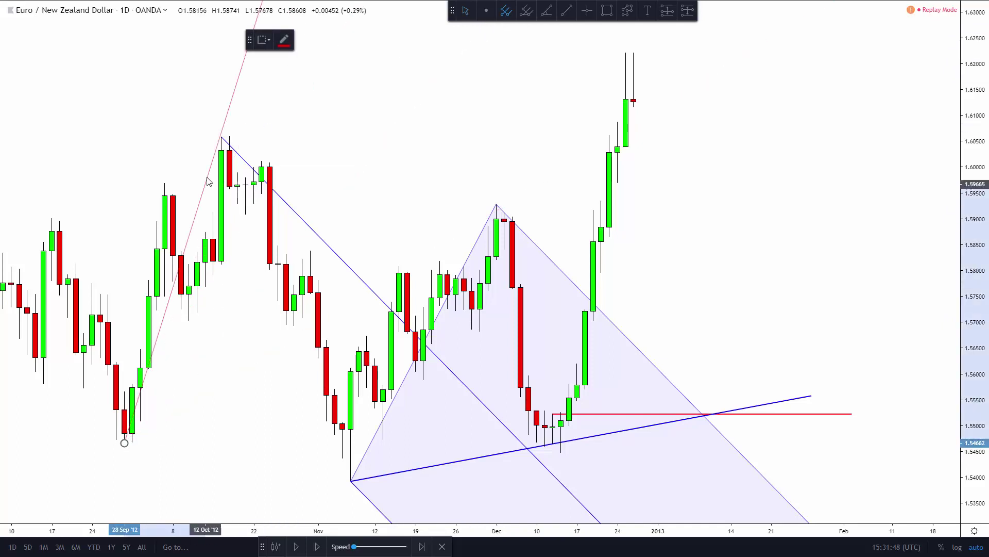
left_click(221, 137)
left_click(350, 481)
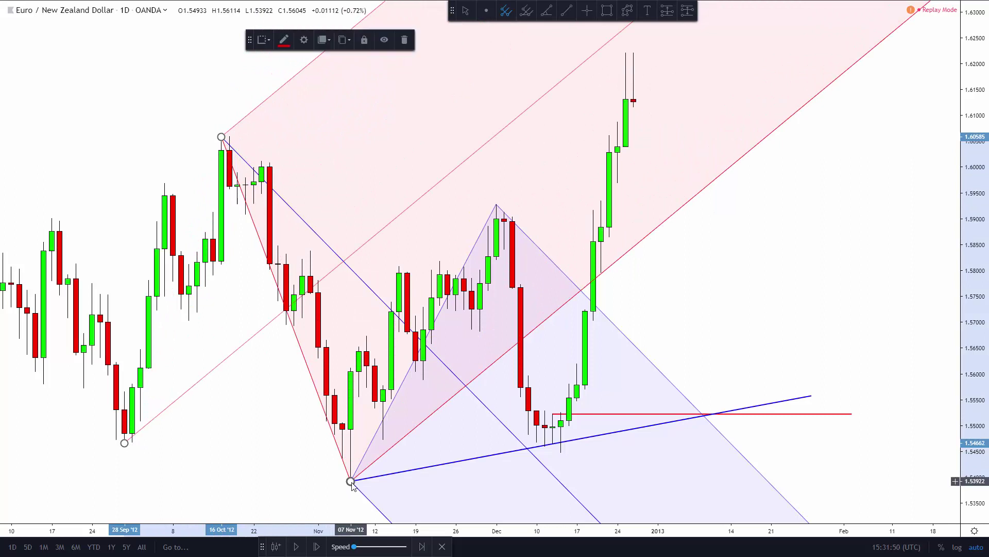
left_click_drag(392, 248, 419, 437)
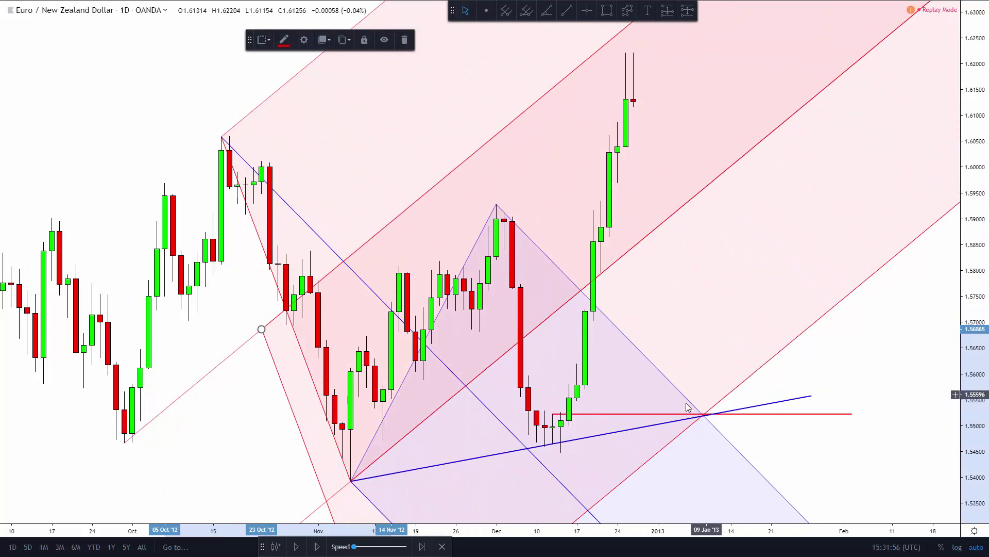
left_click(795, 448)
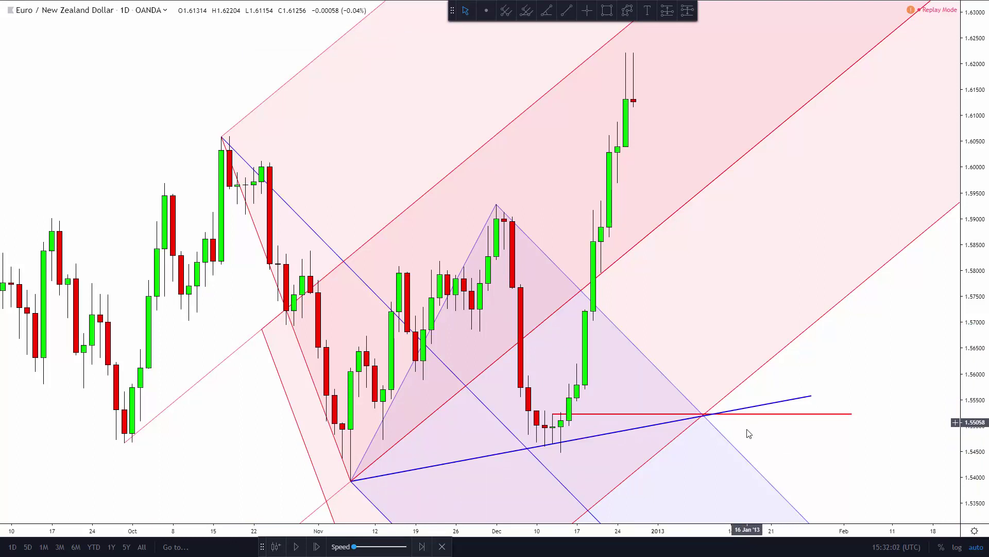
Draw a green rectangle and move it onto the early-January intersection of the lines.
left_click(607, 10)
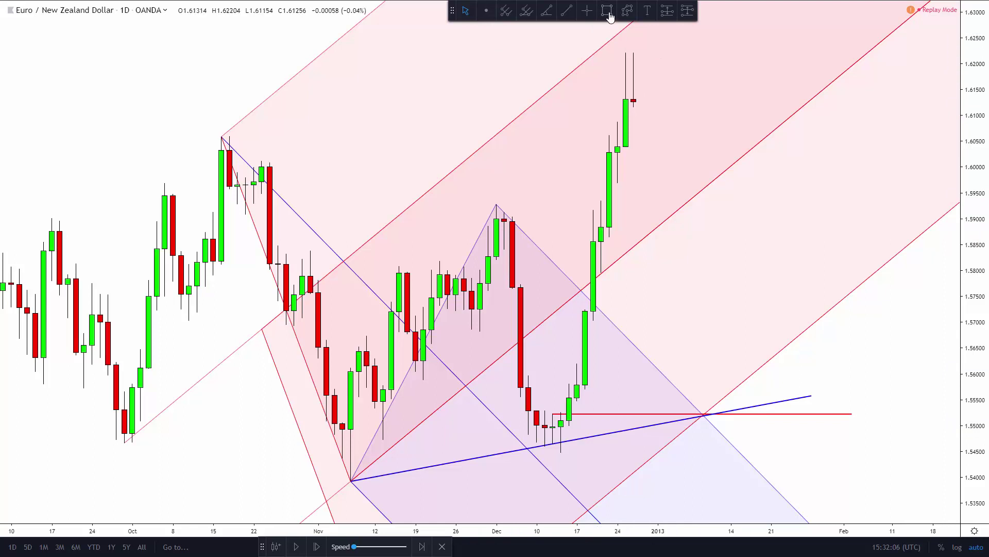
left_click(779, 273)
left_click(811, 299)
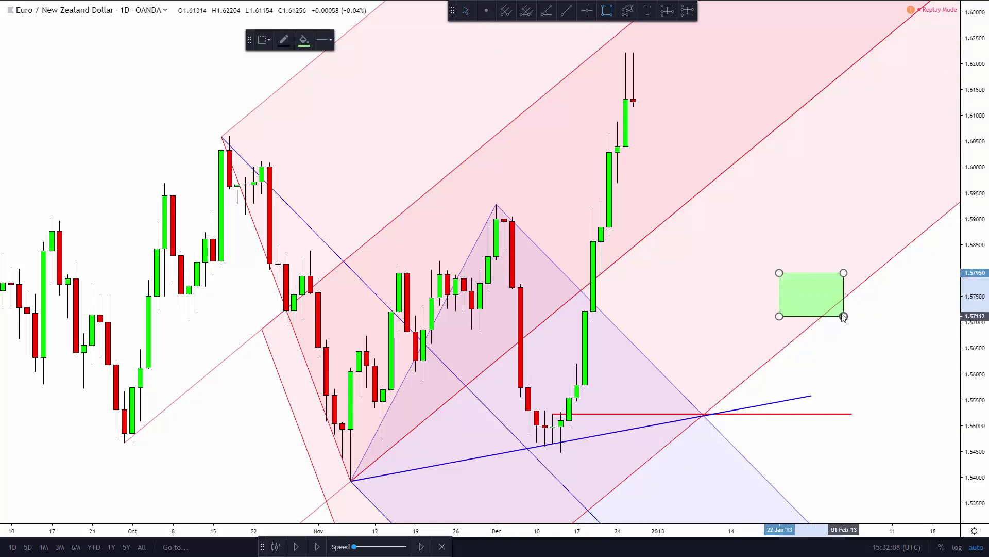
left_click(826, 309)
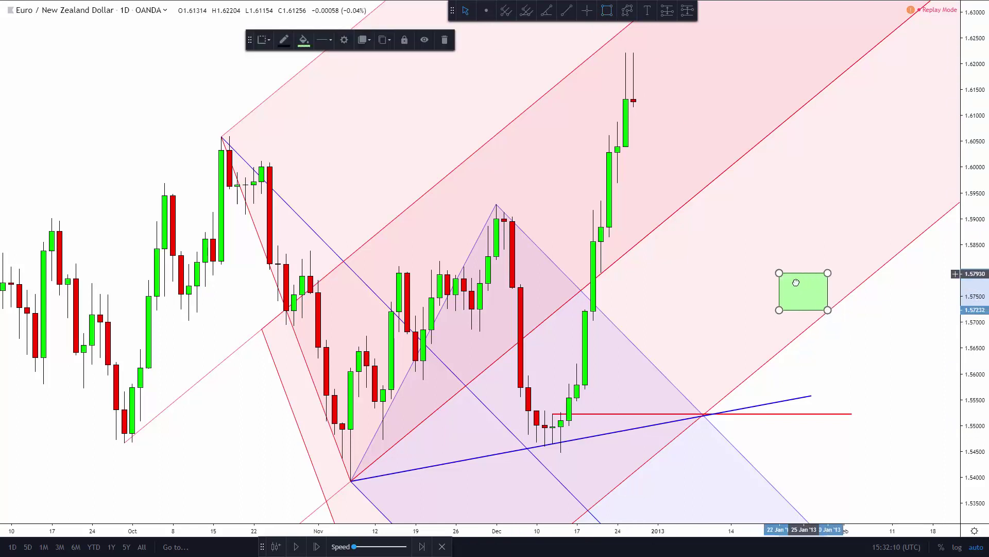
left_click_drag(804, 273, 707, 396)
left_click(780, 452)
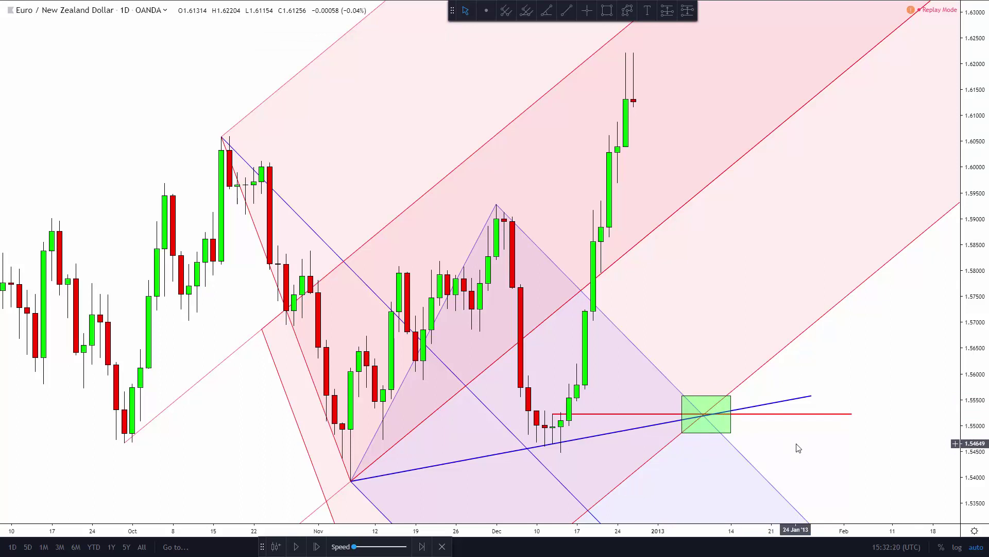
Step the replay forward nine days until price dips into the green box and bounces near 1.5694.
left_click(316, 546)
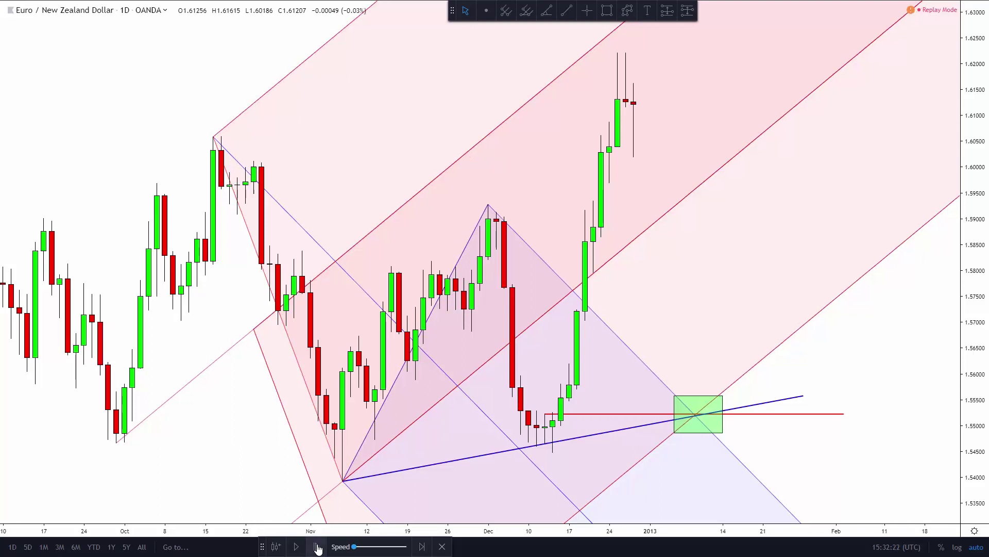
left_click(317, 546)
left_click(316, 546)
left_click(317, 546)
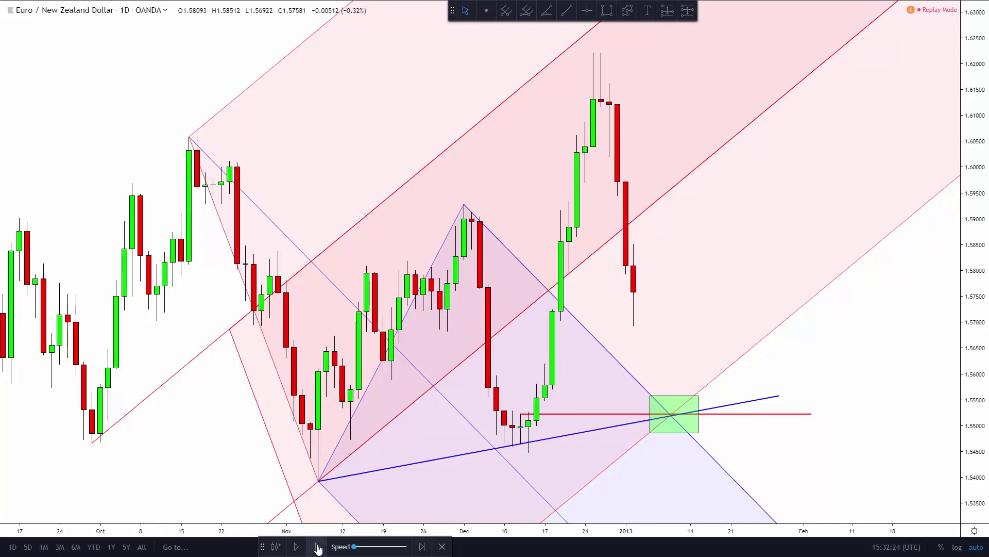
left_click(316, 546)
left_click(317, 546)
left_click(317, 546)
left_click(317, 546)
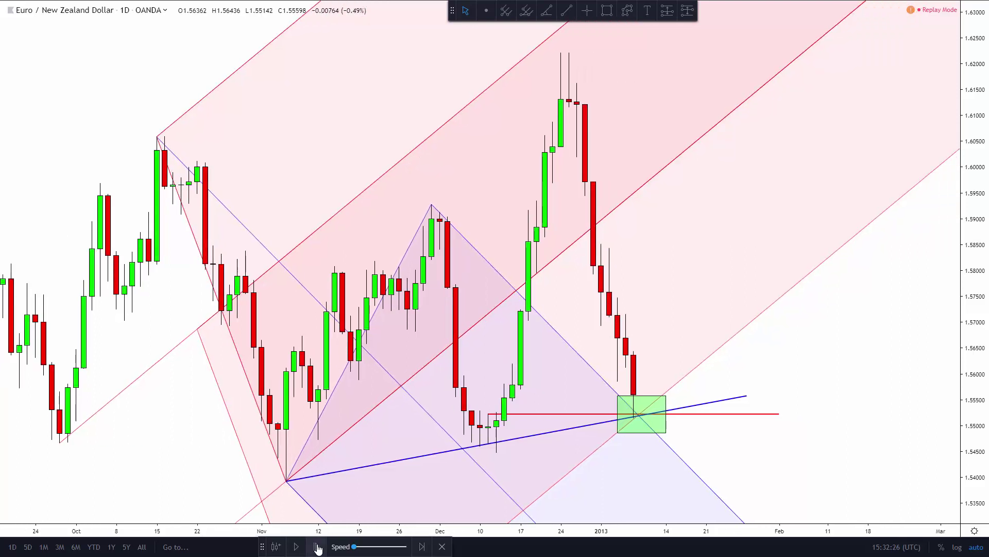
left_click(316, 546)
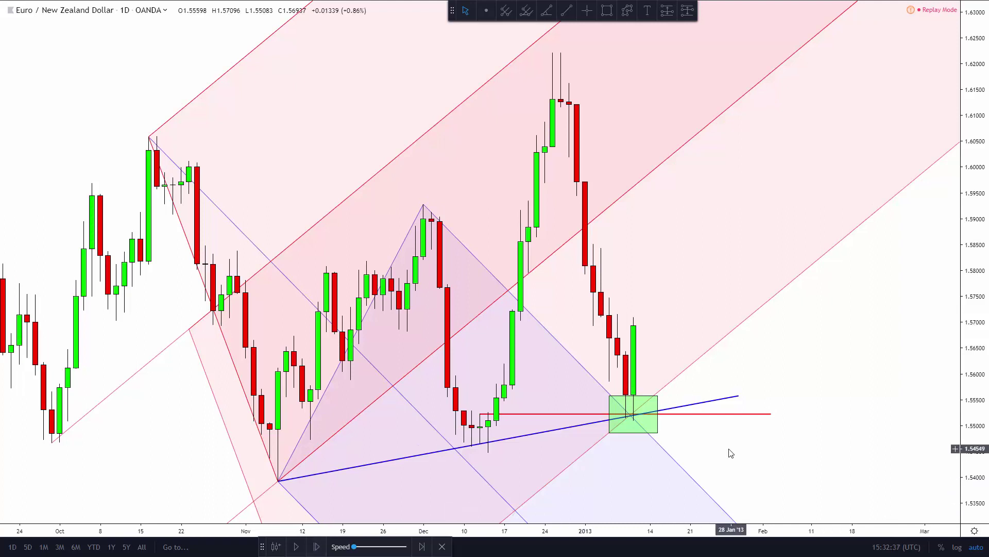
left_click(642, 425)
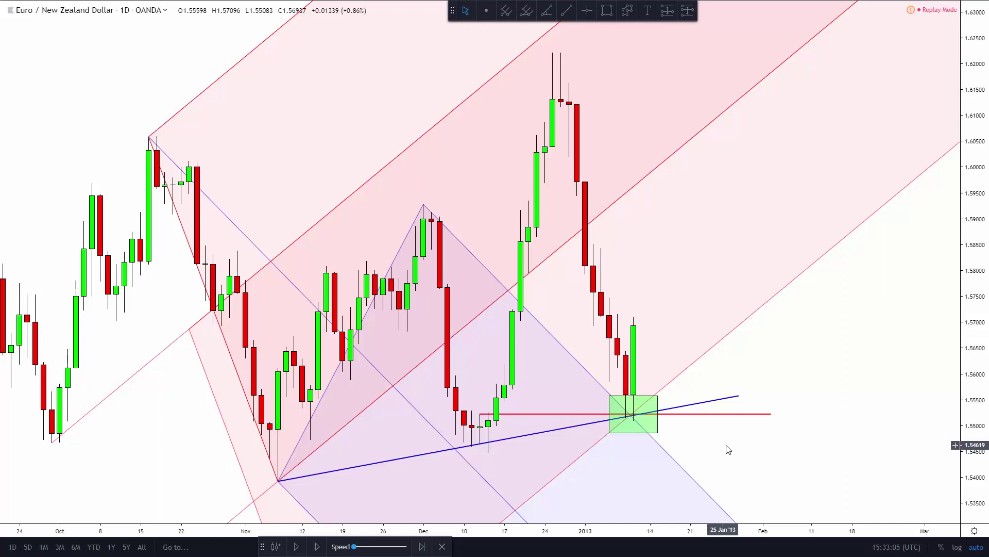
Step the replay three more days into early February, price closing near 1.6084.
left_click(316, 546)
left_click(318, 546)
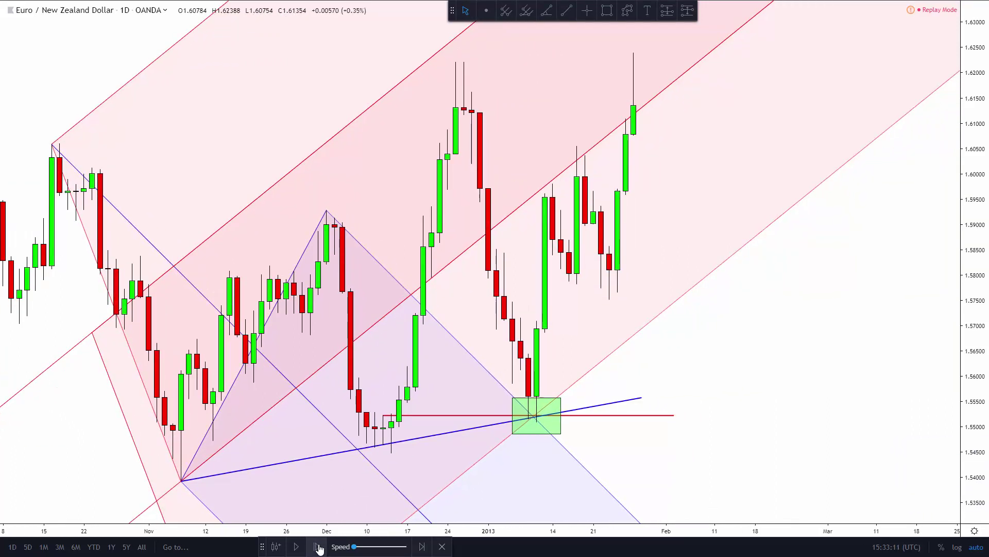
left_click(317, 547)
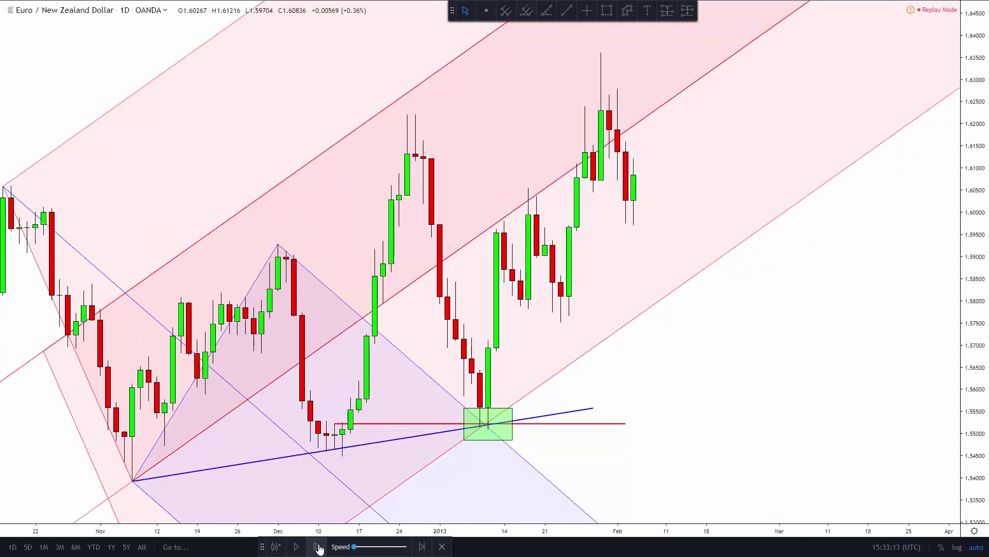